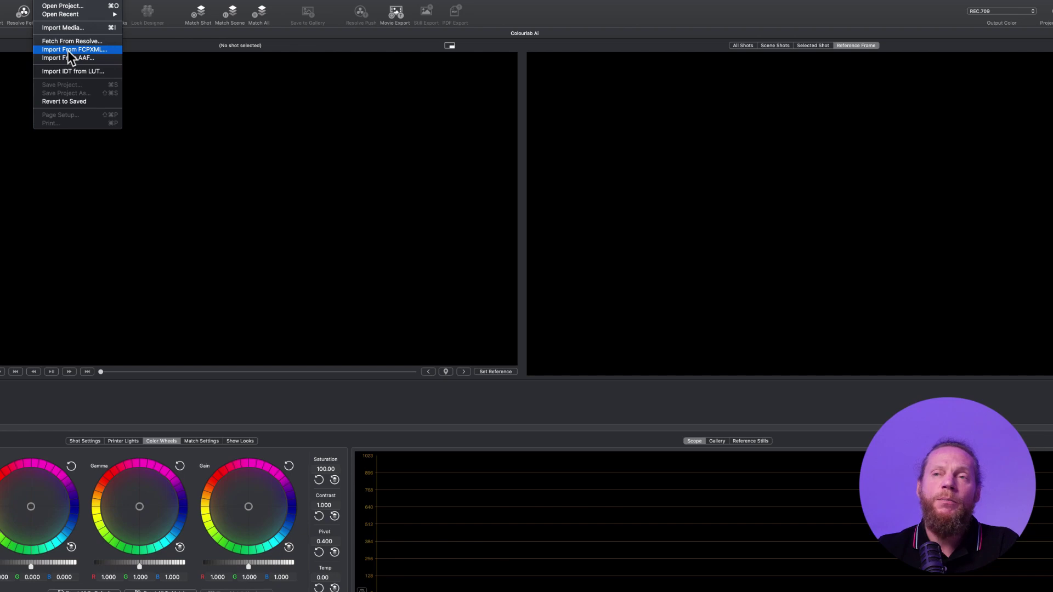
Step: Import the Premiere sequence from Graded version.xml via Import From FCPXML
{"action": "left_click", "coordinate": [93, 50]}
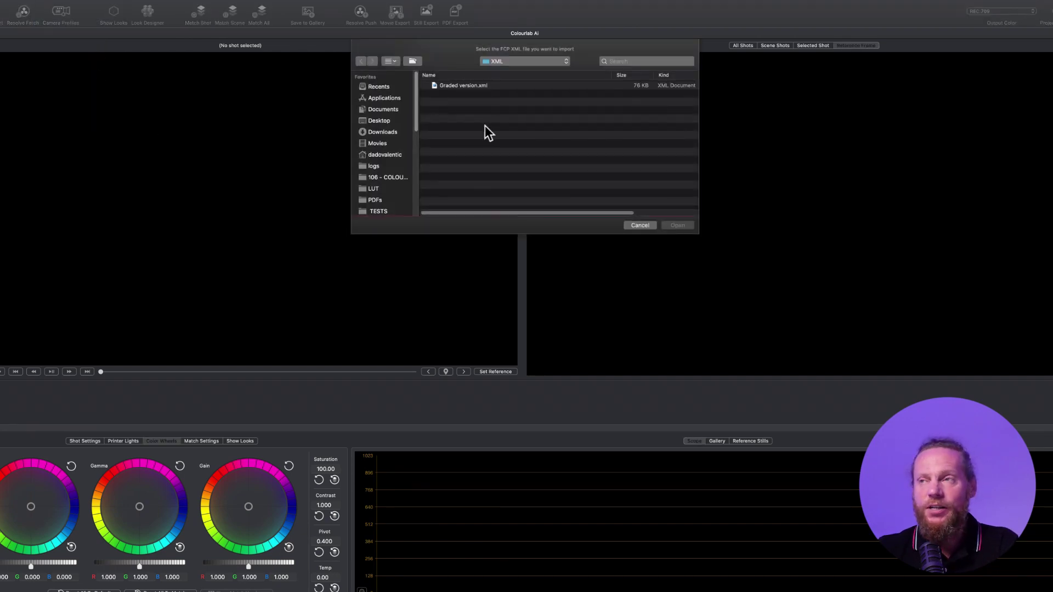
{"action": "left_click", "coordinate": [448, 86]}
{"action": "left_click", "coordinate": [678, 225]}
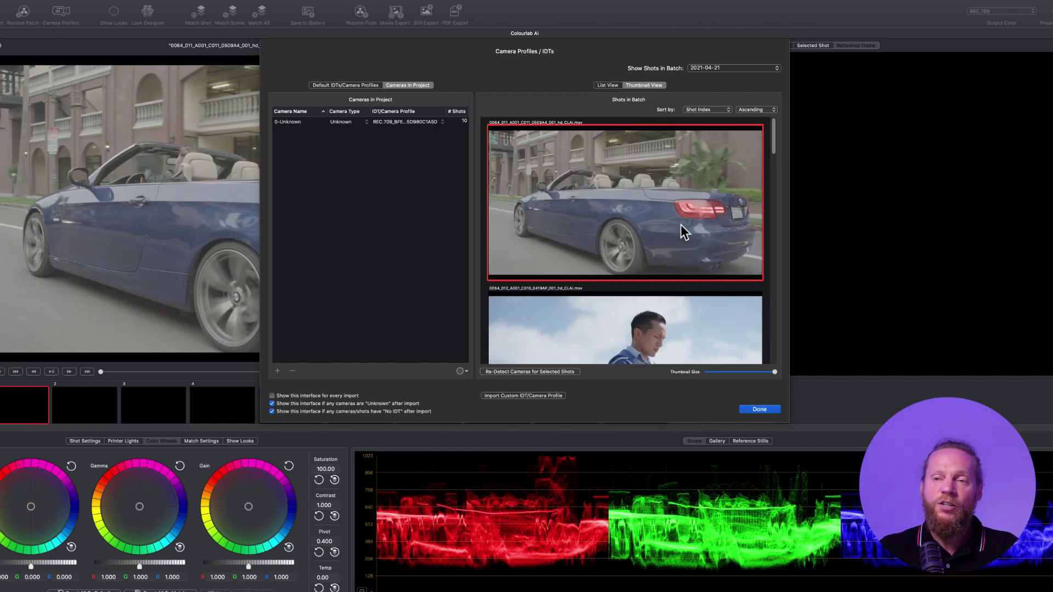
{"action": "left_click_drag", "start_coordinate": [774, 138], "coordinate": [748, 325]}
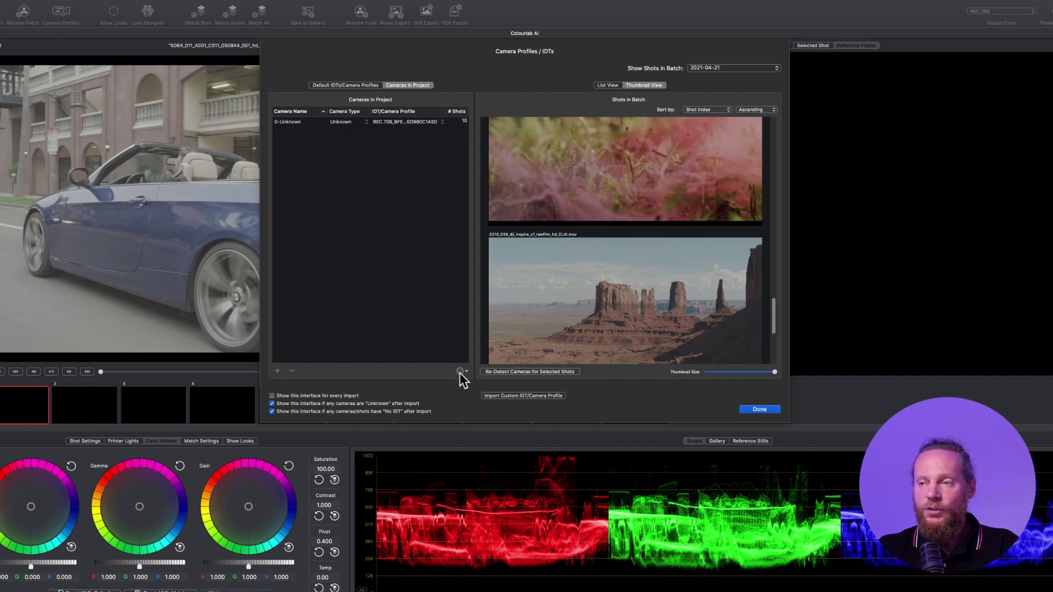
Step: Add the Web_Promo template cameras (DJI, REC709, RED) from the camera actions menu
{"action": "left_click", "coordinate": [461, 372]}
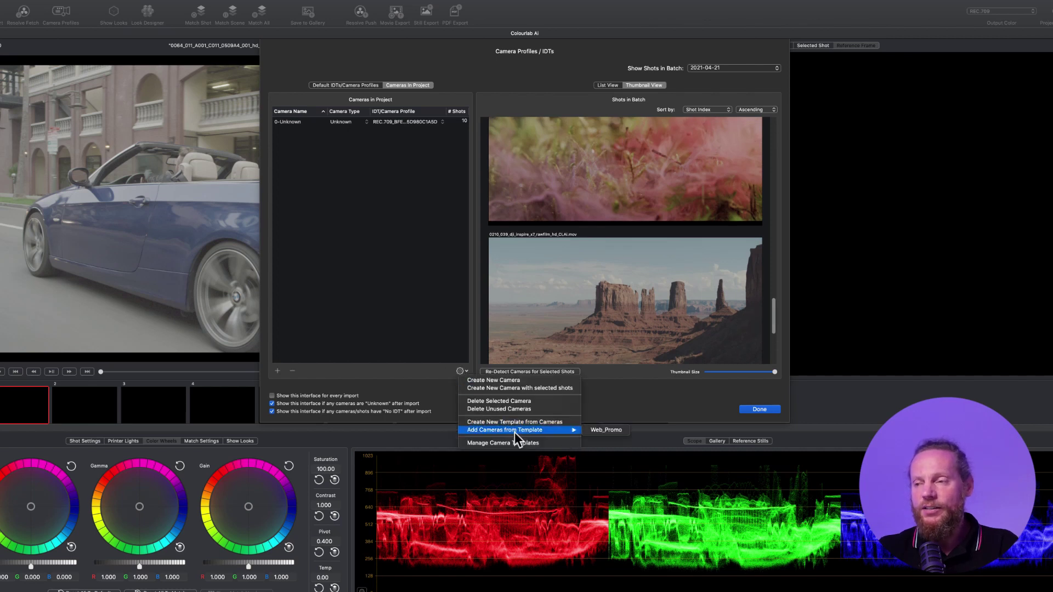
{"action": "left_click", "coordinate": [585, 429]}
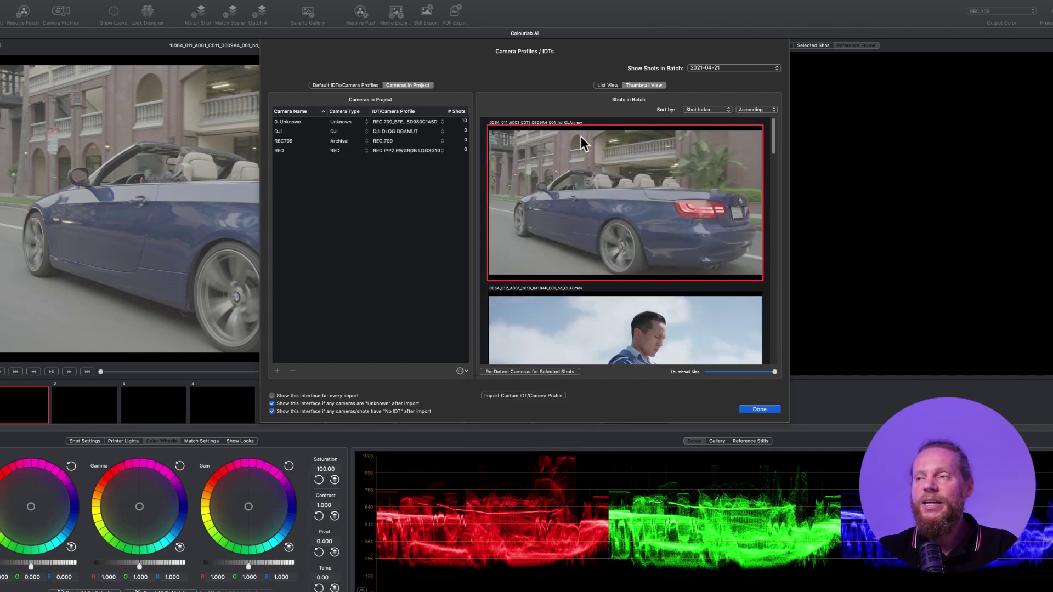
{"action": "scroll", "coordinate": [610, 205], "scroll_direction": "down", "scroll_amount": 5}
{"action": "scroll", "coordinate": [610, 204], "scroll_direction": "down", "scroll_amount": 5}
{"action": "scroll", "coordinate": [610, 205], "scroll_direction": "down", "scroll_amount": 5}
{"action": "scroll", "coordinate": [611, 205], "scroll_direction": "down", "scroll_amount": 5}
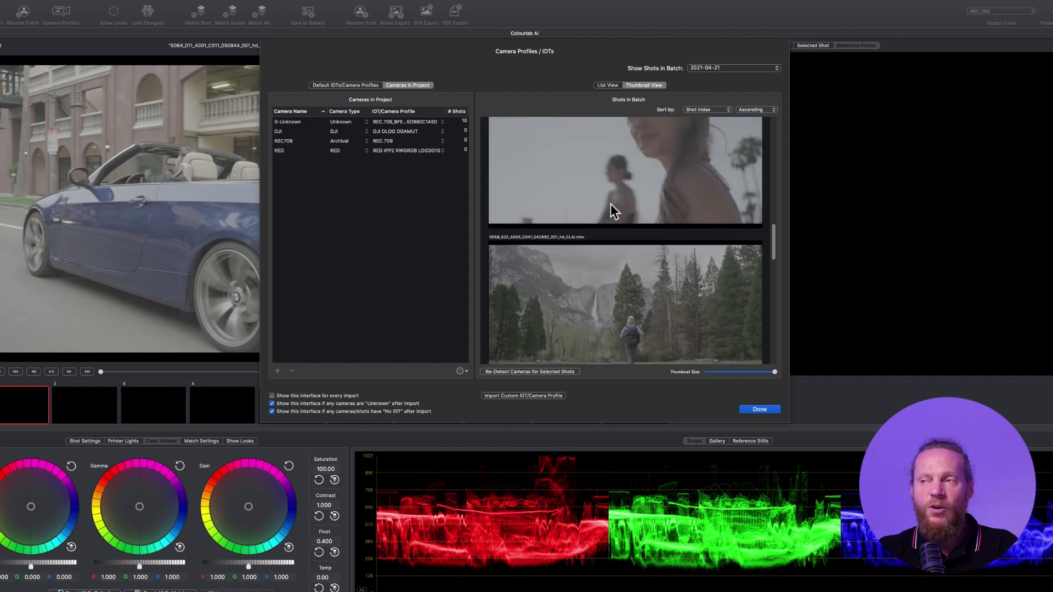
{"action": "scroll", "coordinate": [610, 211], "scroll_direction": "down", "scroll_amount": 5}
{"action": "scroll", "coordinate": [610, 211], "scroll_direction": "down", "scroll_amount": 5}
{"action": "scroll", "coordinate": [610, 211], "scroll_direction": "down", "scroll_amount": 5}
{"action": "scroll", "coordinate": [611, 211], "scroll_direction": "down", "scroll_amount": 5}
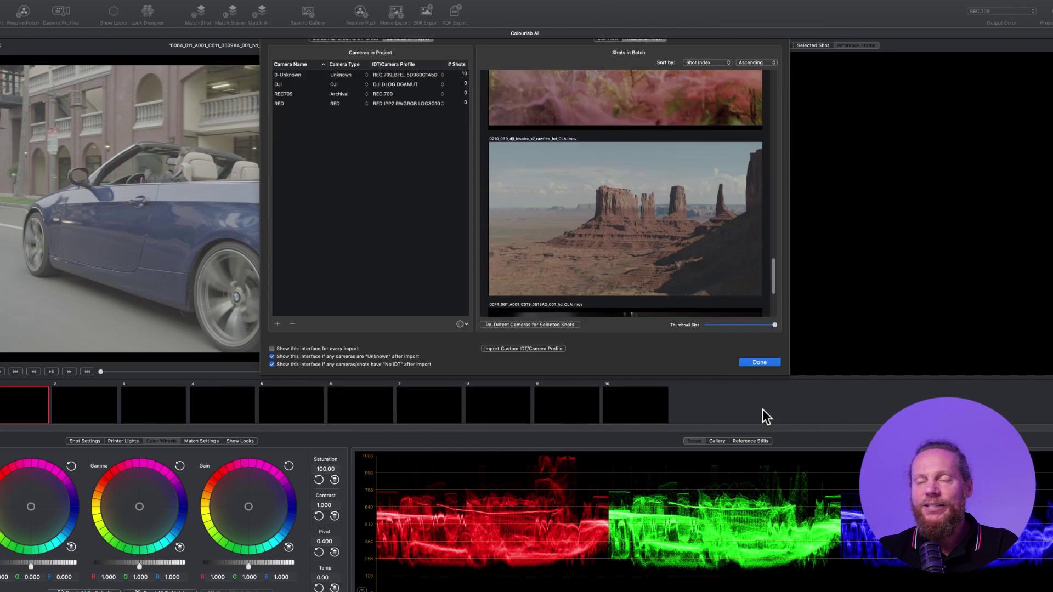
Step: Close the Camera Profiles / IDTs dialog to reveal the ten imported shots
{"action": "left_click", "coordinate": [761, 410]}
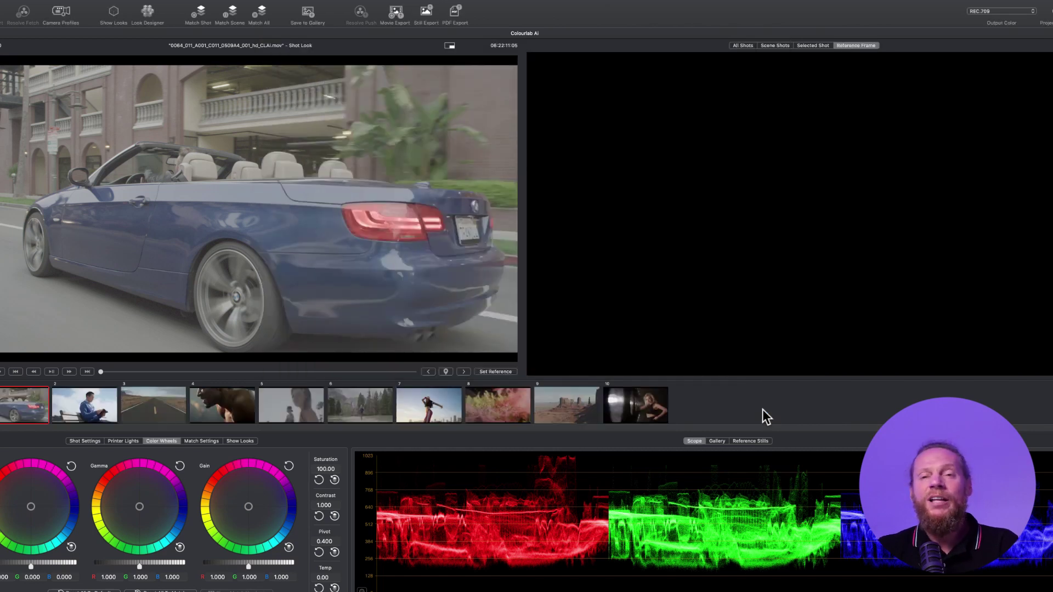